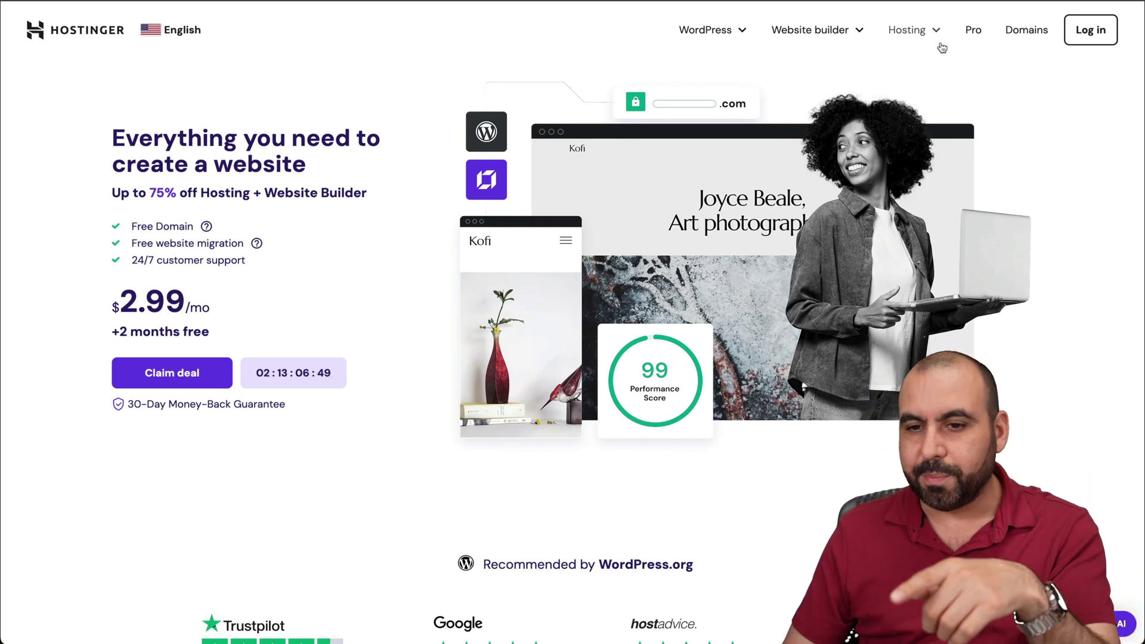
Go from Hostinger's Hosting menu to the VPS plans showing KVM 1, 2, 4 and 8 prices.
left_click(905, 30)
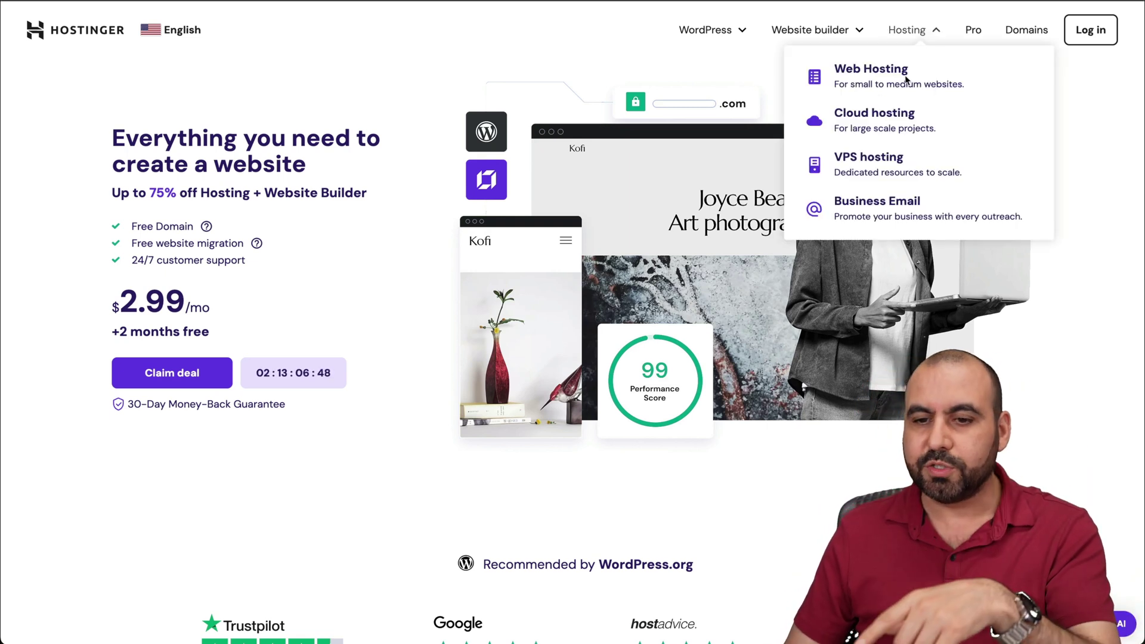
left_click(867, 157)
scroll(659, 407, "down", 2)
scroll(659, 411, "down", 4)
scroll(658, 437, "down", 1)
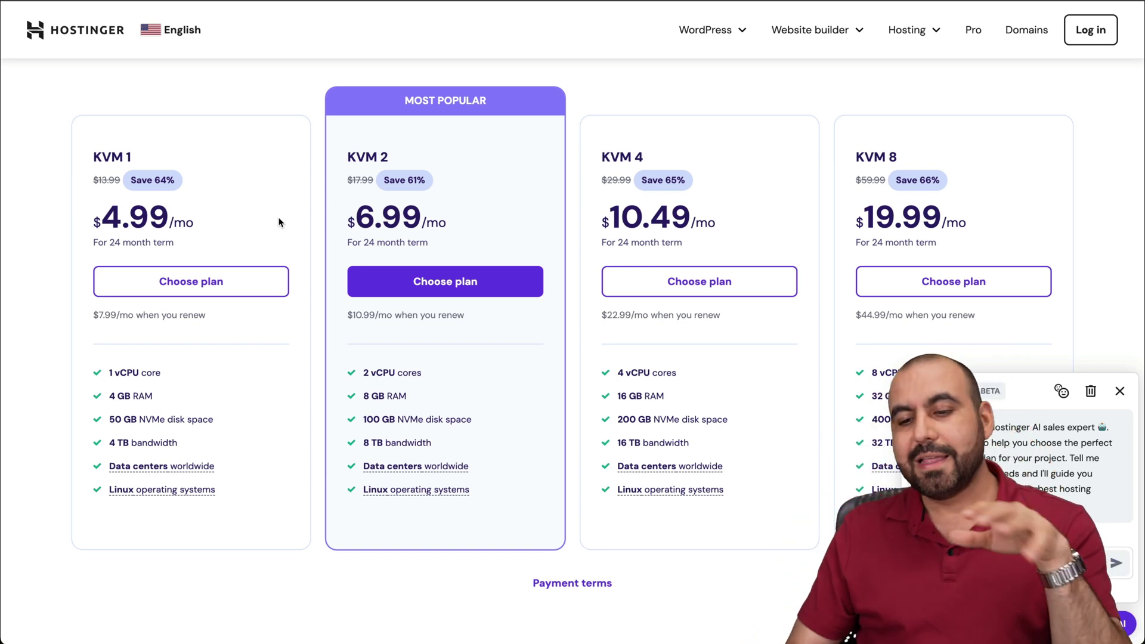
Order KVM 2 and apply coupon SAASMASTER, bringing the checkout total to $150.98.
left_click(426, 280)
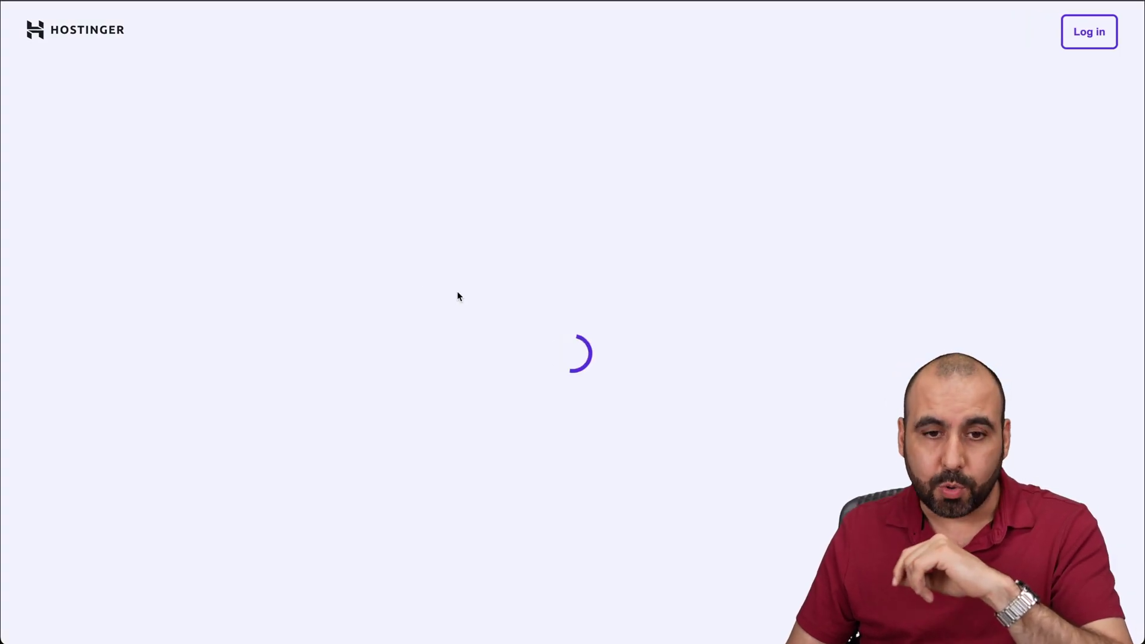
scroll(648, 437, "down", 1)
scroll(648, 438, "down", 1)
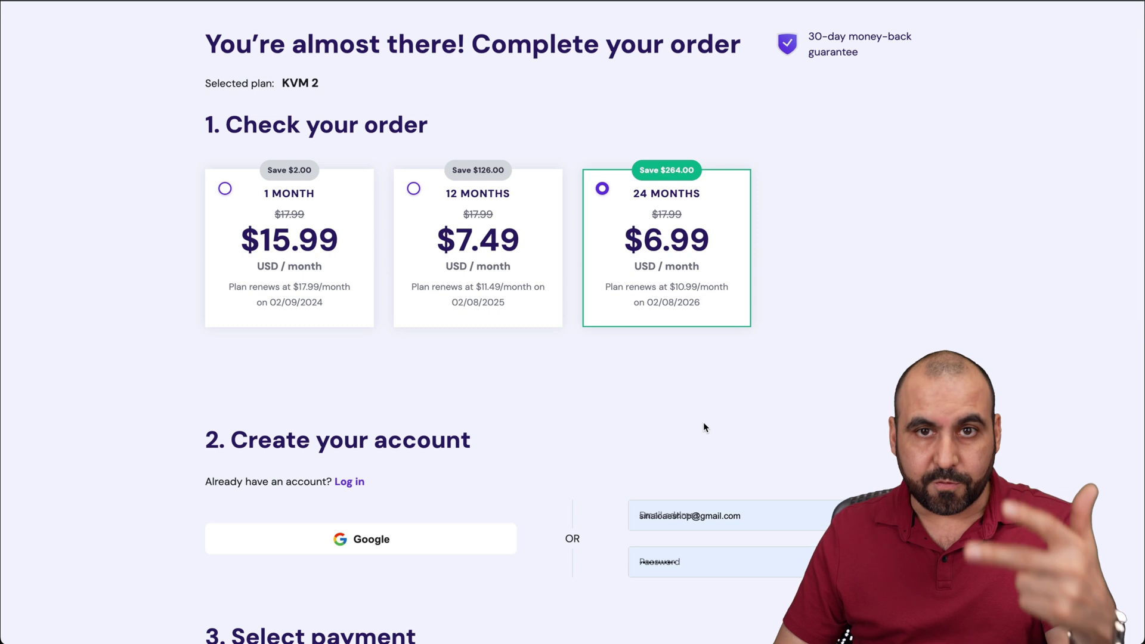
scroll(702, 427, "down", 2)
scroll(704, 427, "down", 6)
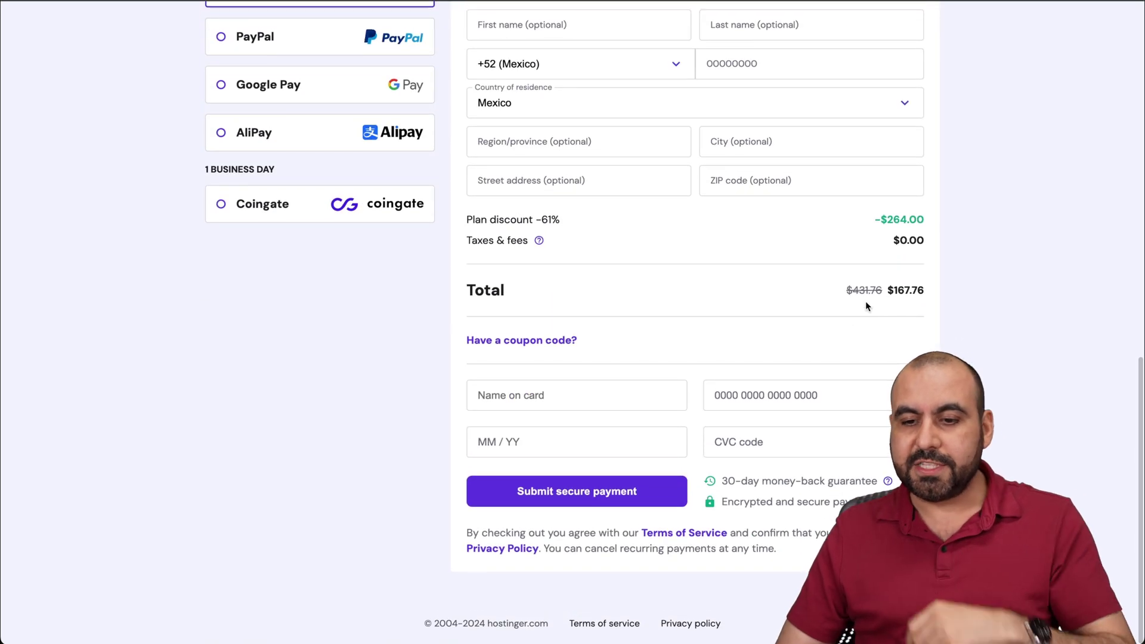
left_click(528, 341)
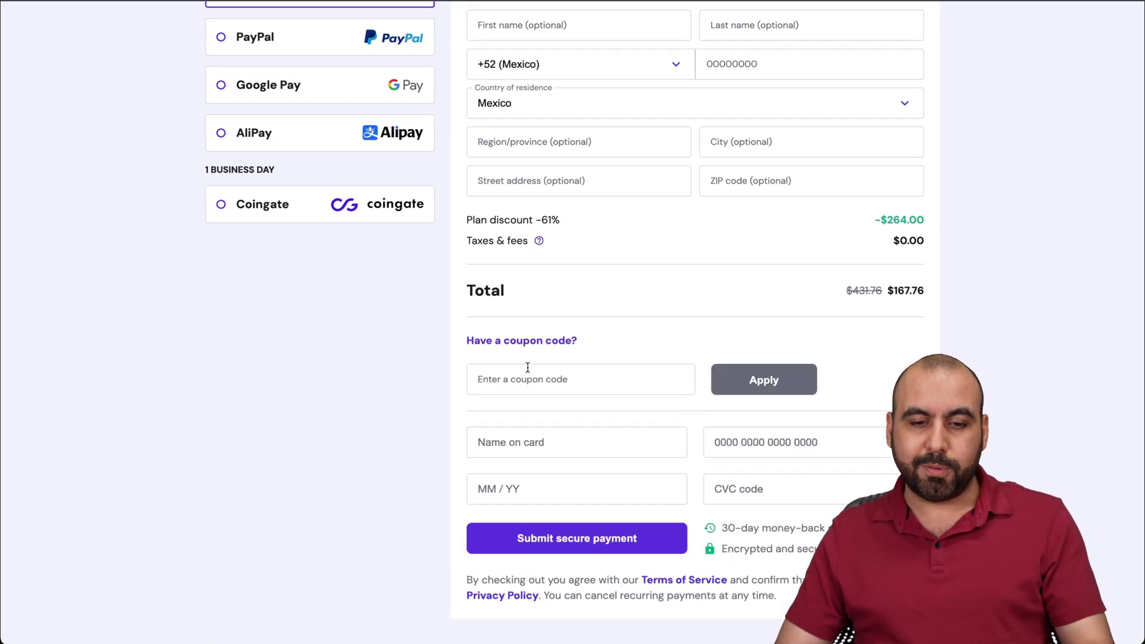
left_click(528, 378)
type("SAASMASTER")
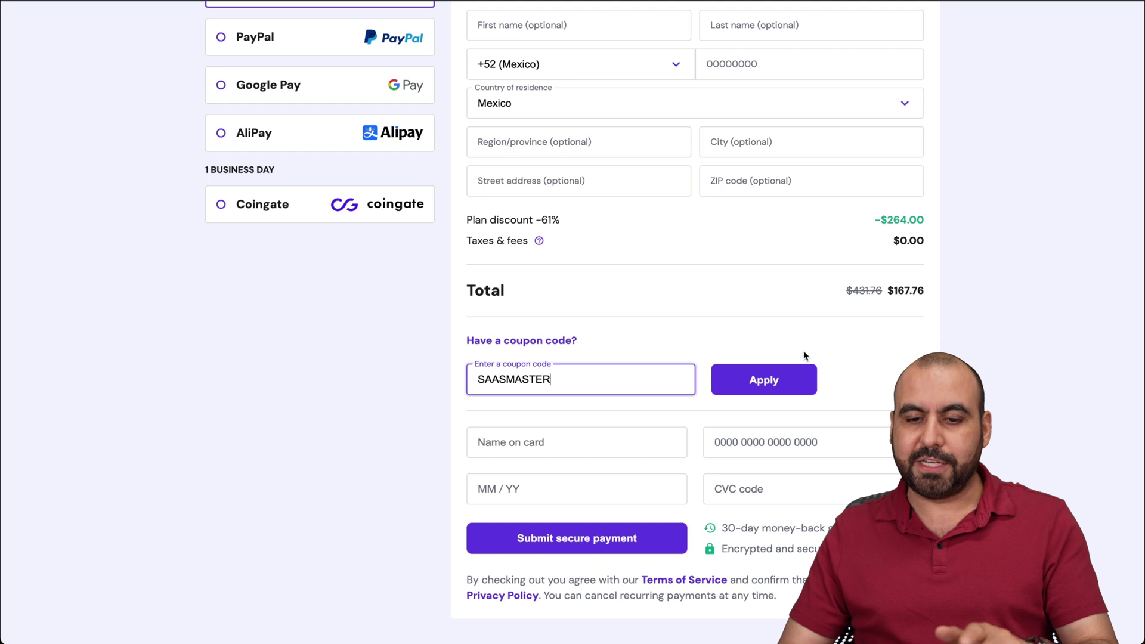
left_click(791, 379)
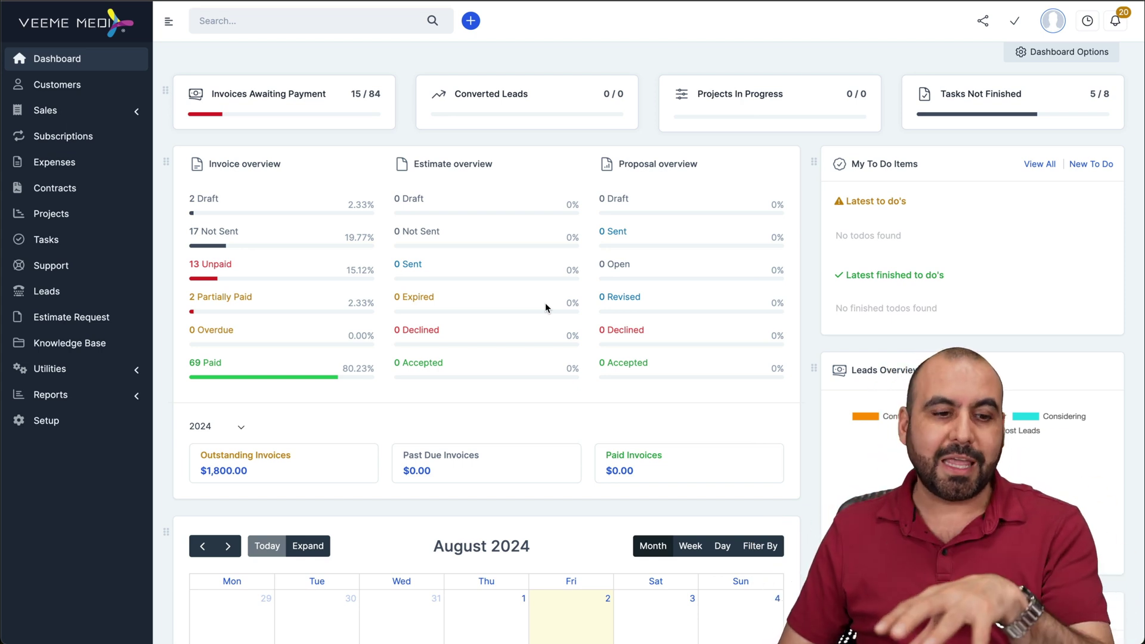
Go to Setup > Settings to show the General section with the company logos.
left_click(47, 420)
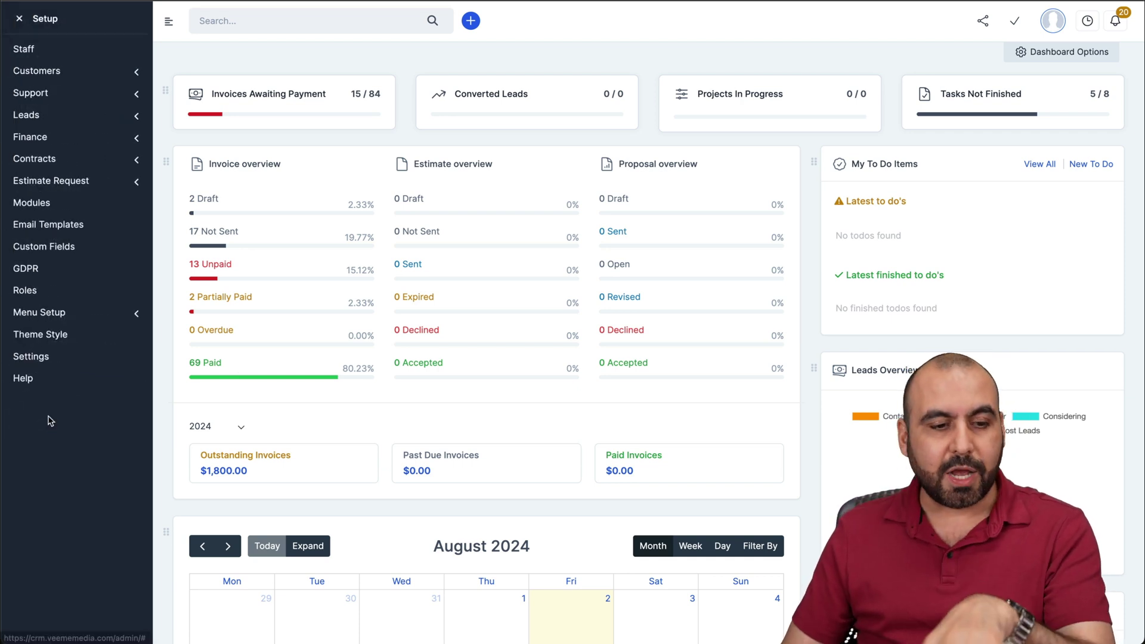
left_click(51, 363)
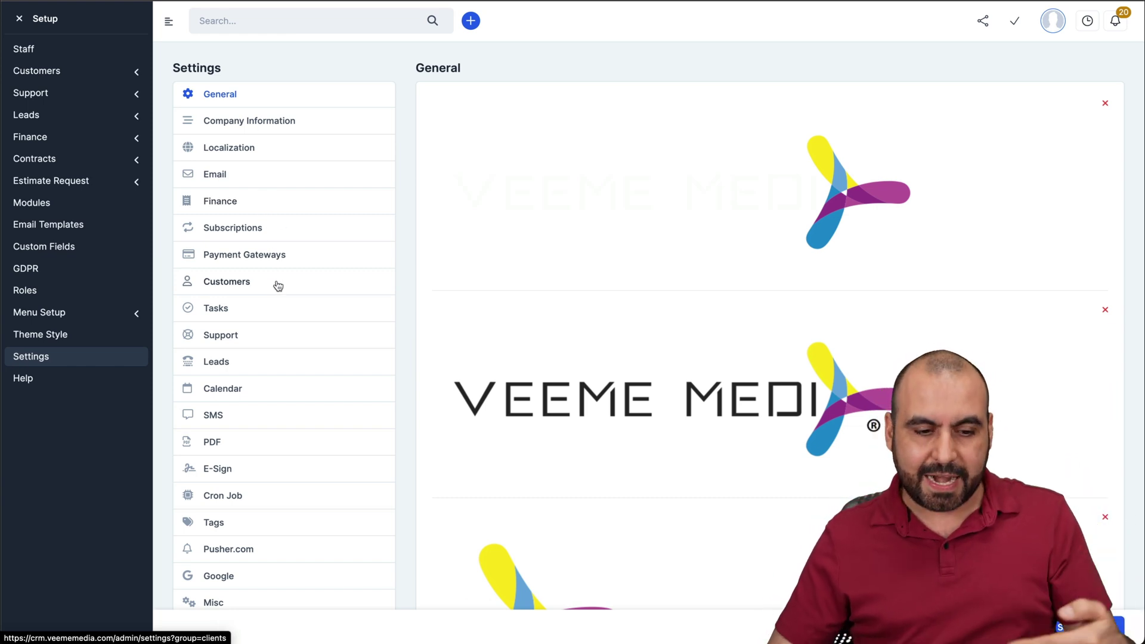
Review the Payment Gateways settings and the tabs for supported online payment providers.
left_click(232, 259)
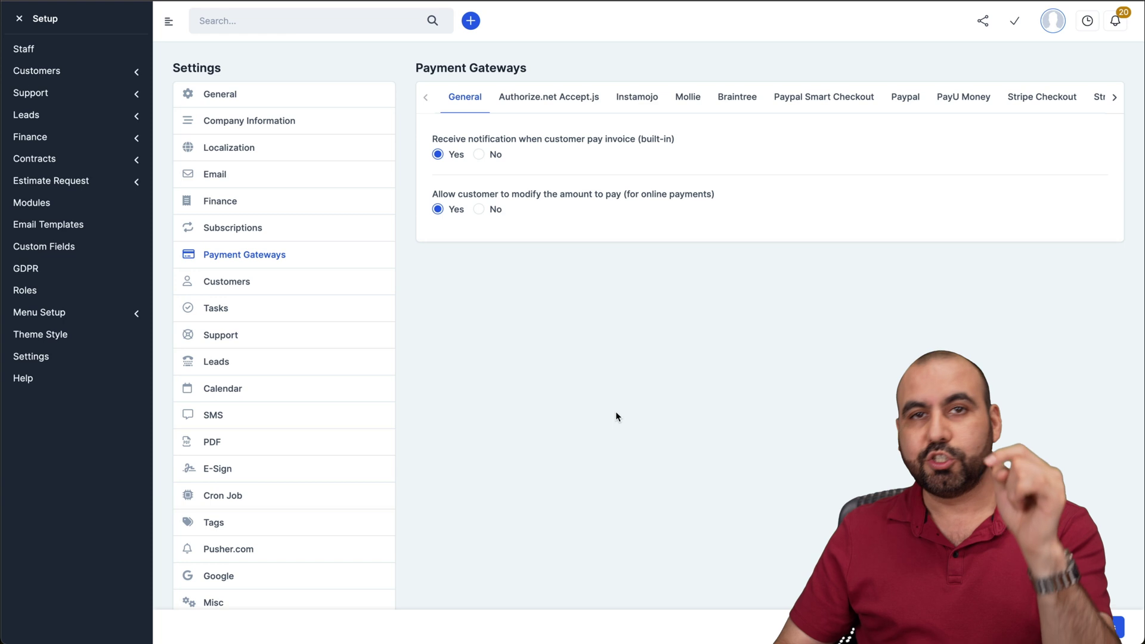
scroll(658, 114, "right", 5)
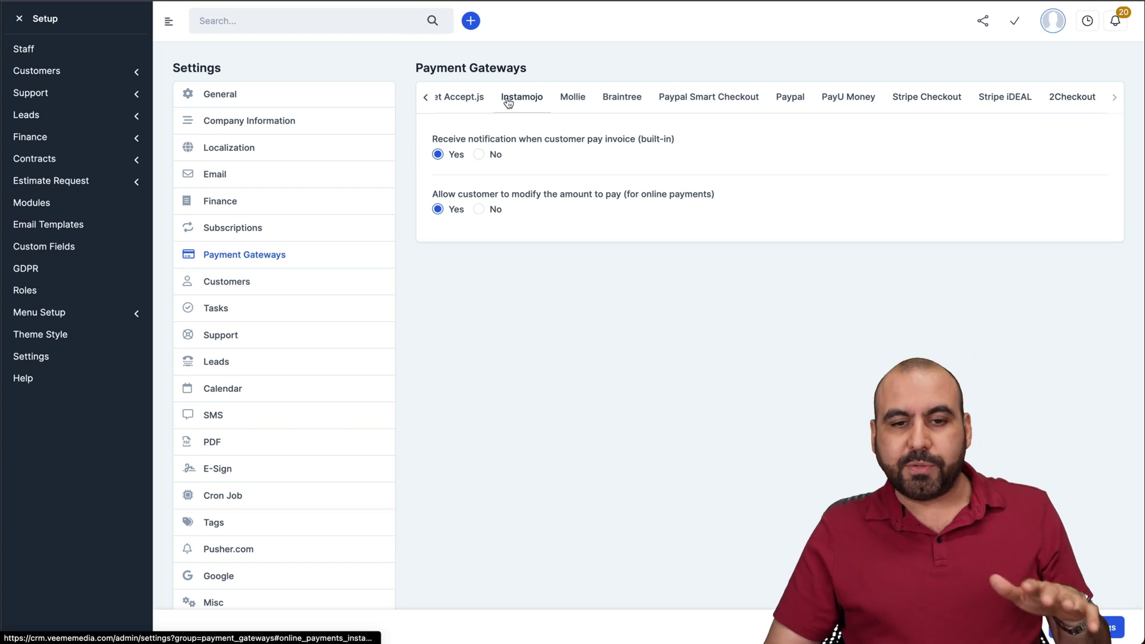
scroll(505, 98, "left", 2)
scroll(508, 102, "left", 1)
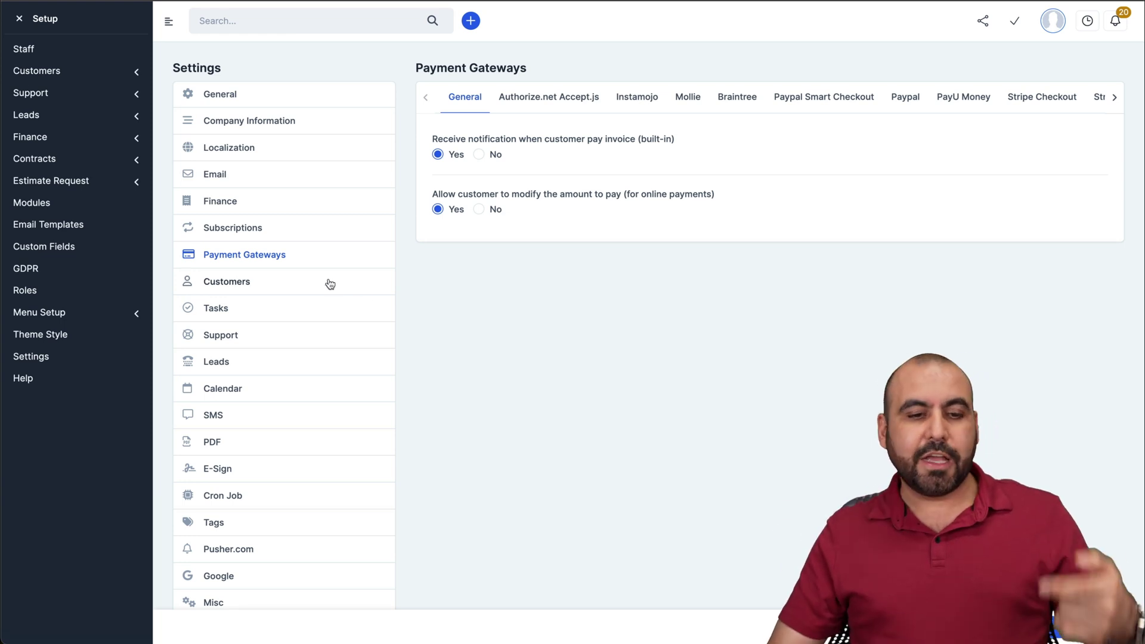
scroll(329, 284, "down", 2)
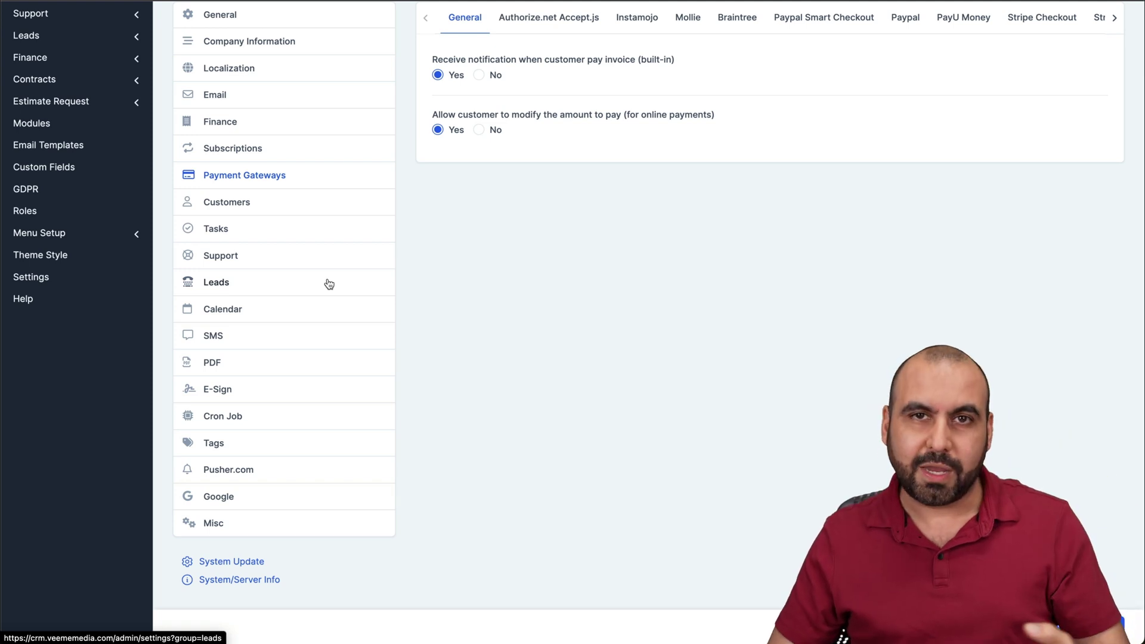
scroll(328, 284, "up", 2)
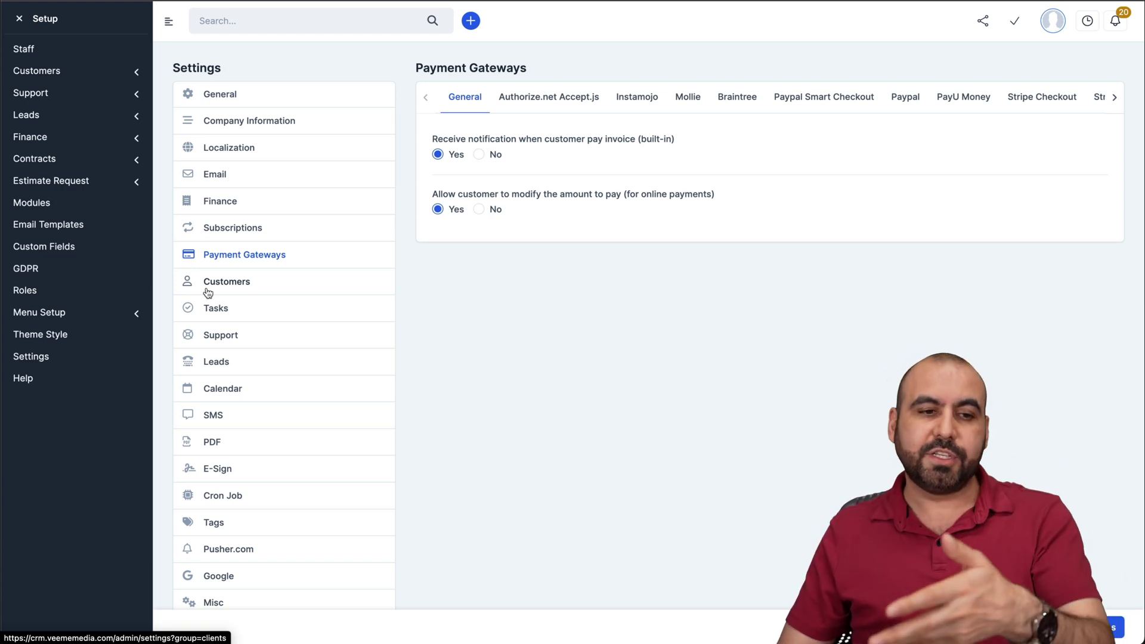
left_click(60, 204)
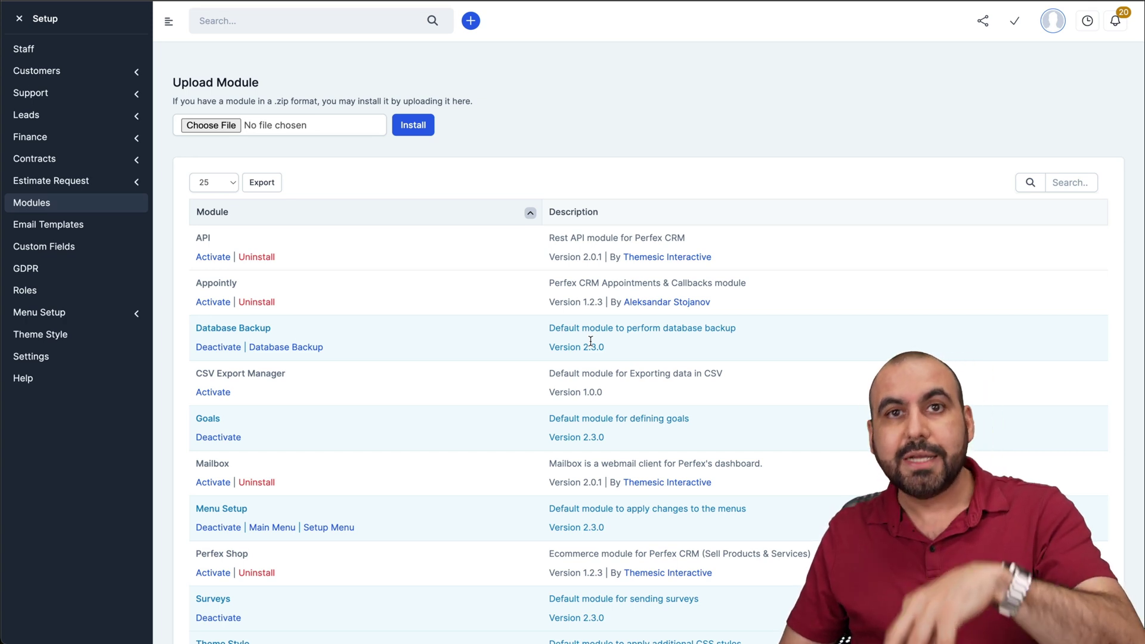
scroll(590, 342, "down", 1)
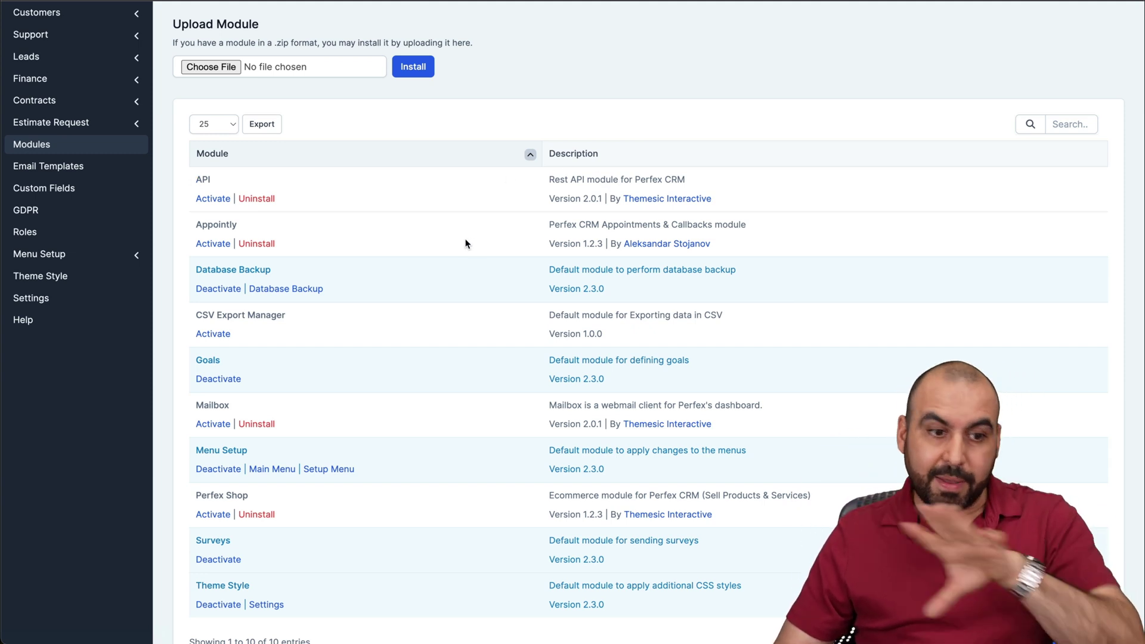
scroll(157, 153, "up", 2)
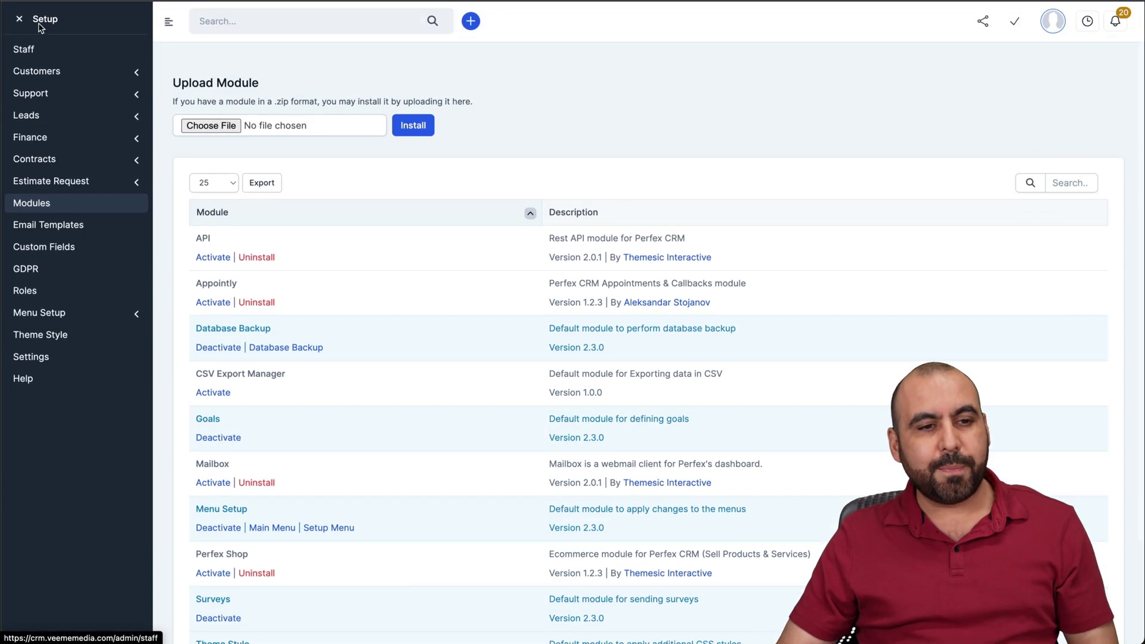
Check the installed modules (API, Appointly, Mailbox, Perfex Shop), then return to the dashboard.
left_click(43, 19)
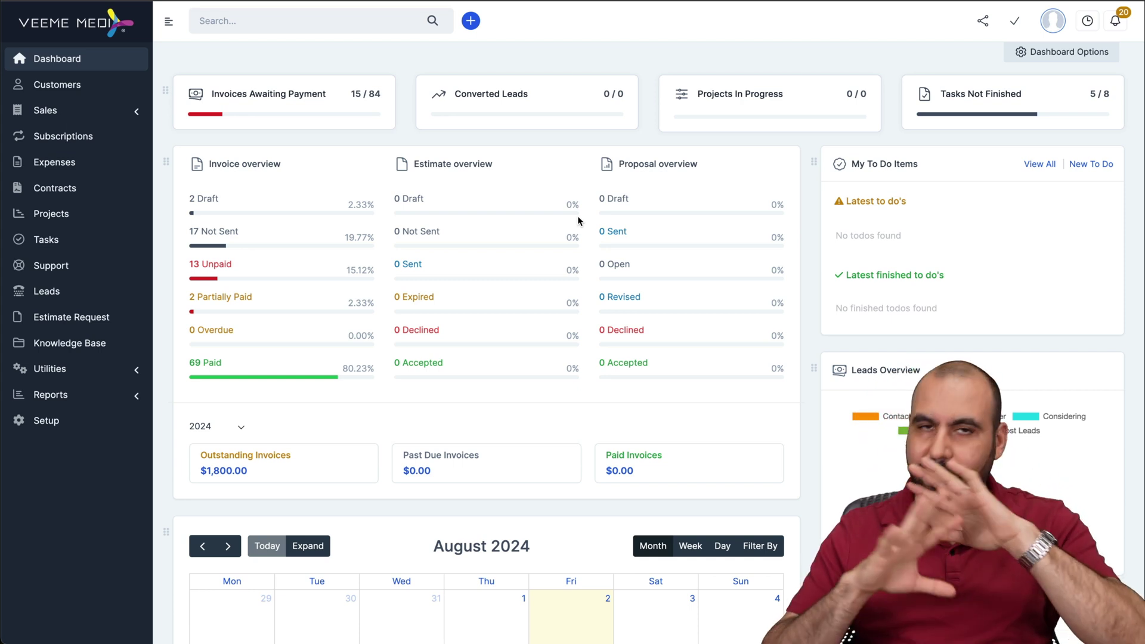
Check the customers list (57 active) and its filters, then open the empty Proposals list.
left_click(112, 89)
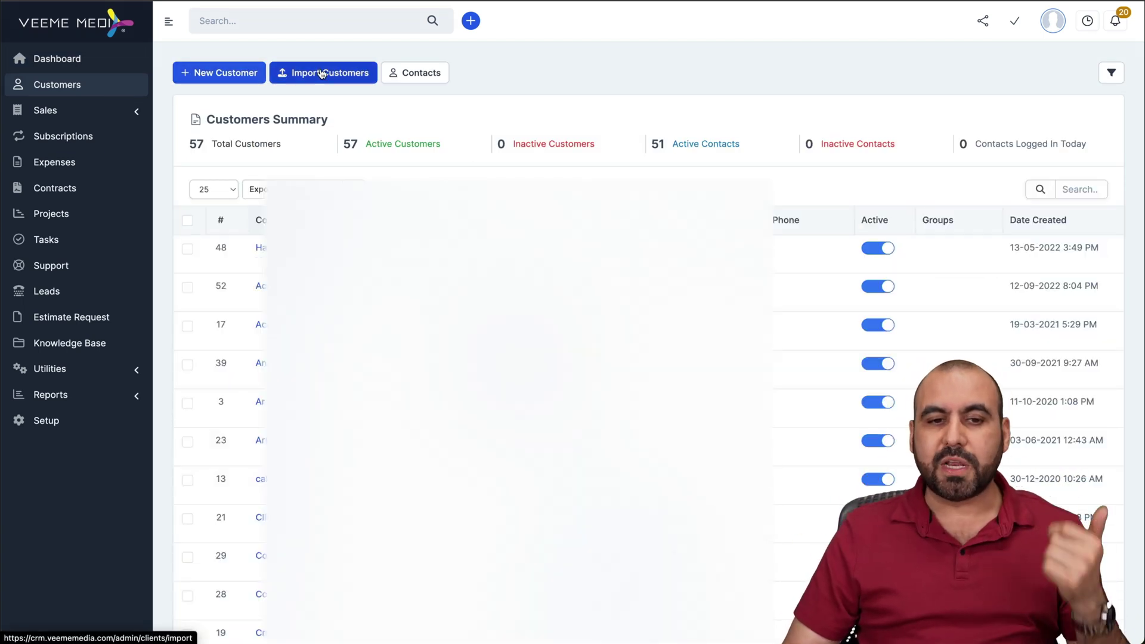
left_click(1111, 73)
left_click(860, 81)
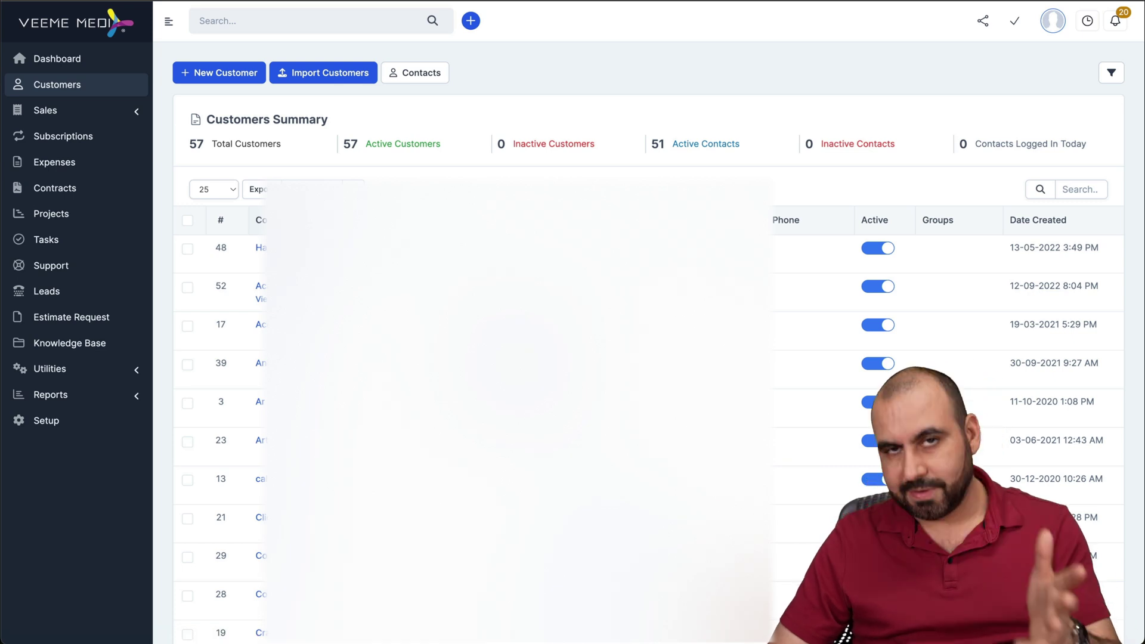
left_click(130, 110)
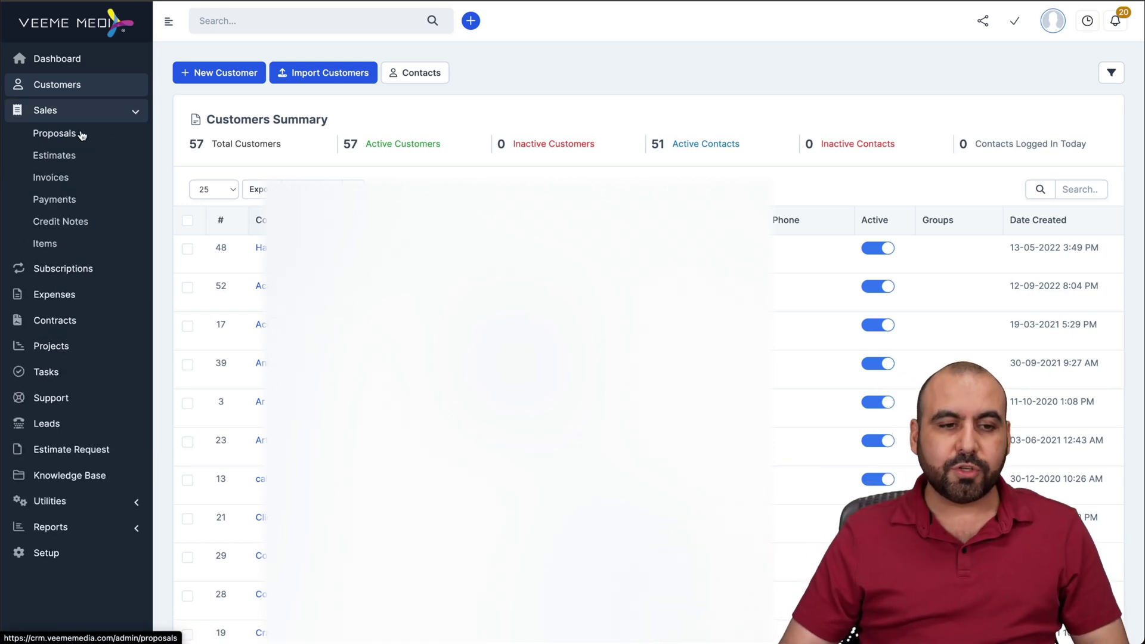
left_click(67, 135)
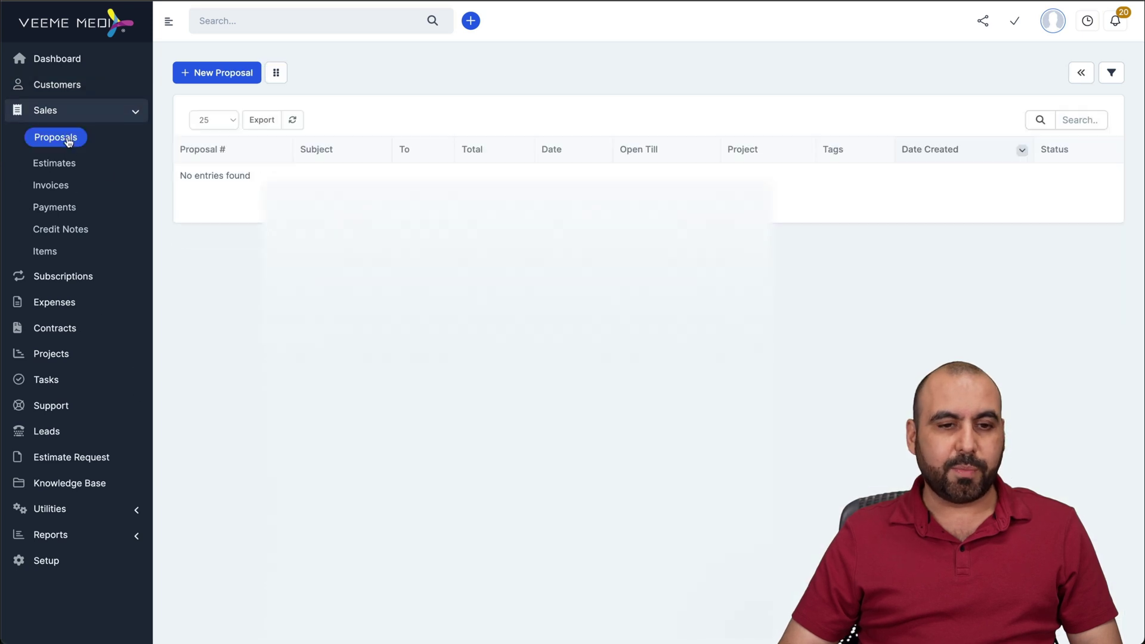
Bring up a blank New Proposal form and look through its fields down to the item table.
left_click(221, 74)
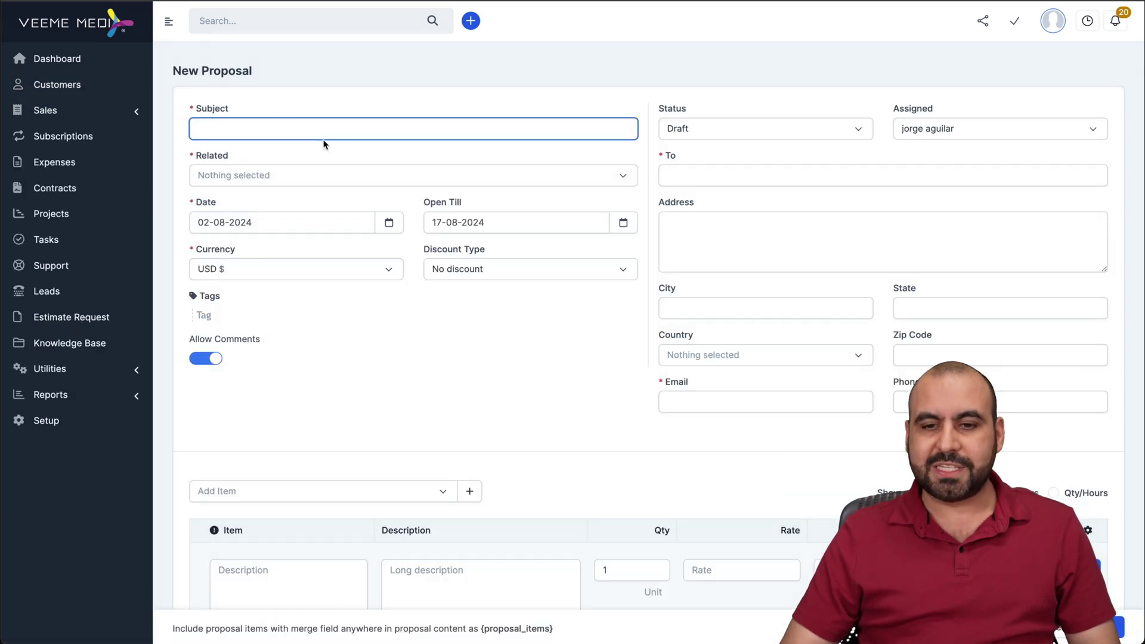
scroll(546, 375, "down", 5)
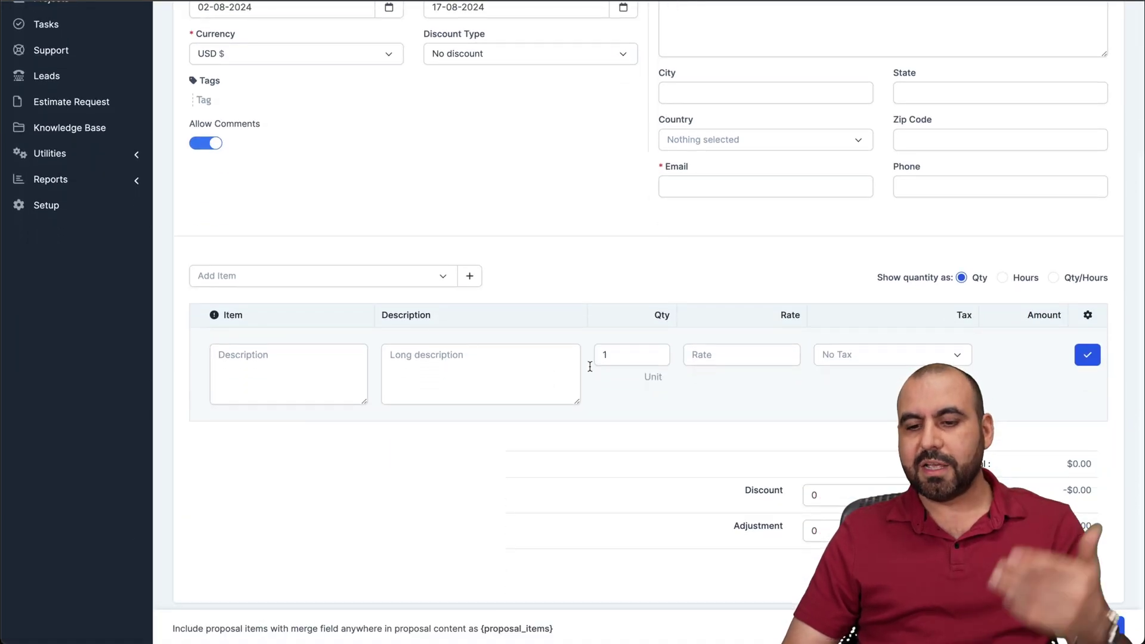
scroll(809, 397, "up", 1)
scroll(810, 396, "up", 4)
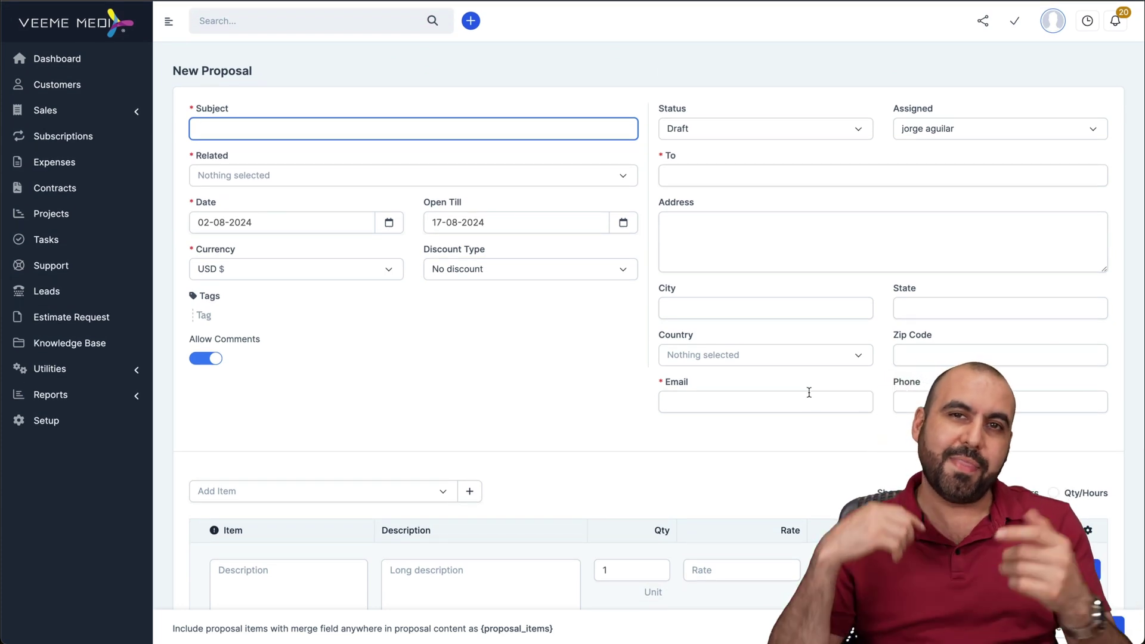
left_click(140, 117)
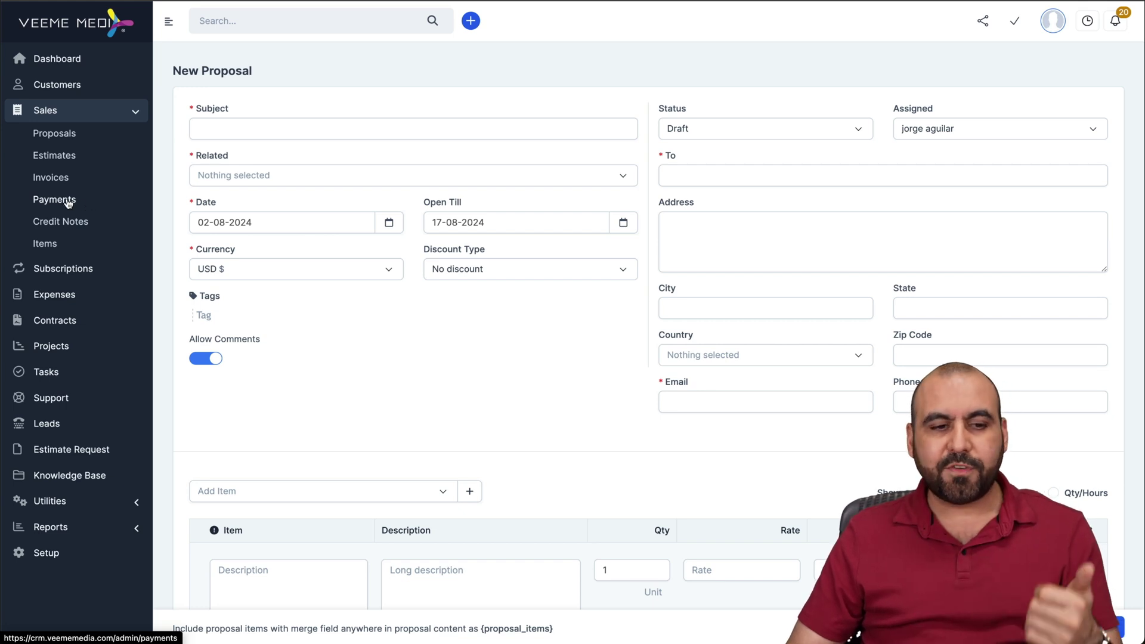
Look through Subscriptions, the empty Expenses and Projects lists, then the Tasks board with four not-started tasks.
left_click(83, 269)
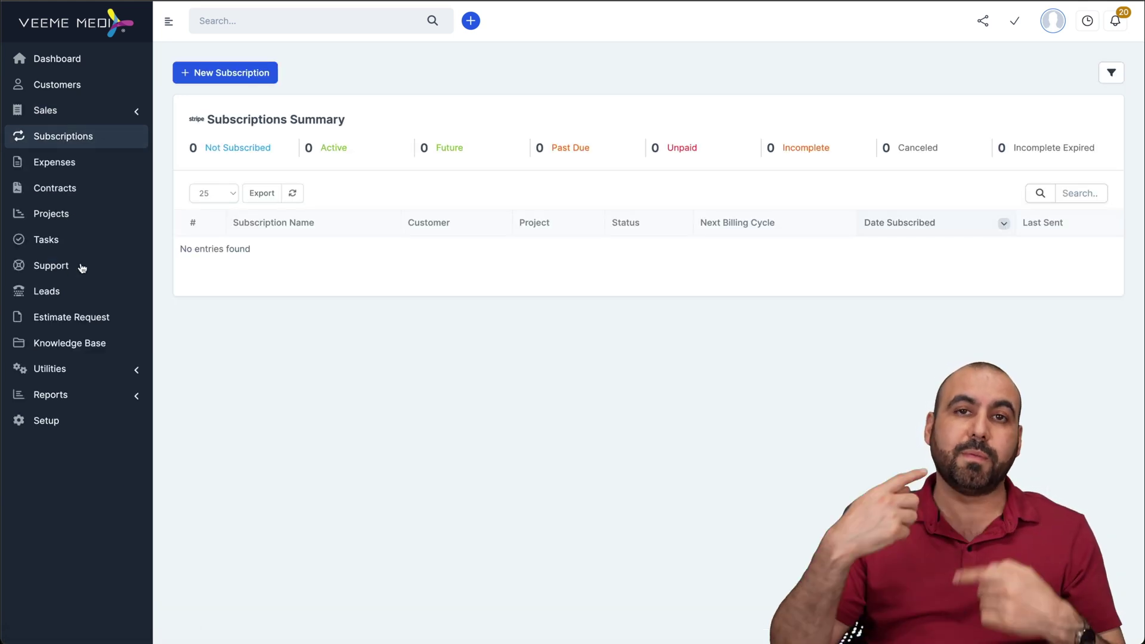
left_click(81, 165)
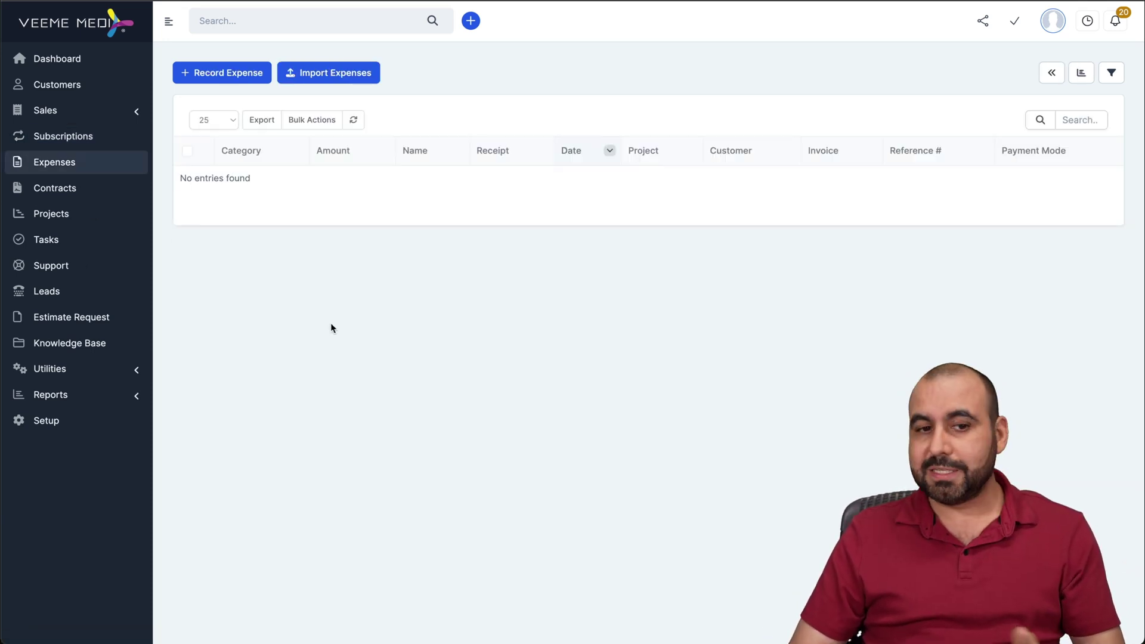
left_click(84, 217)
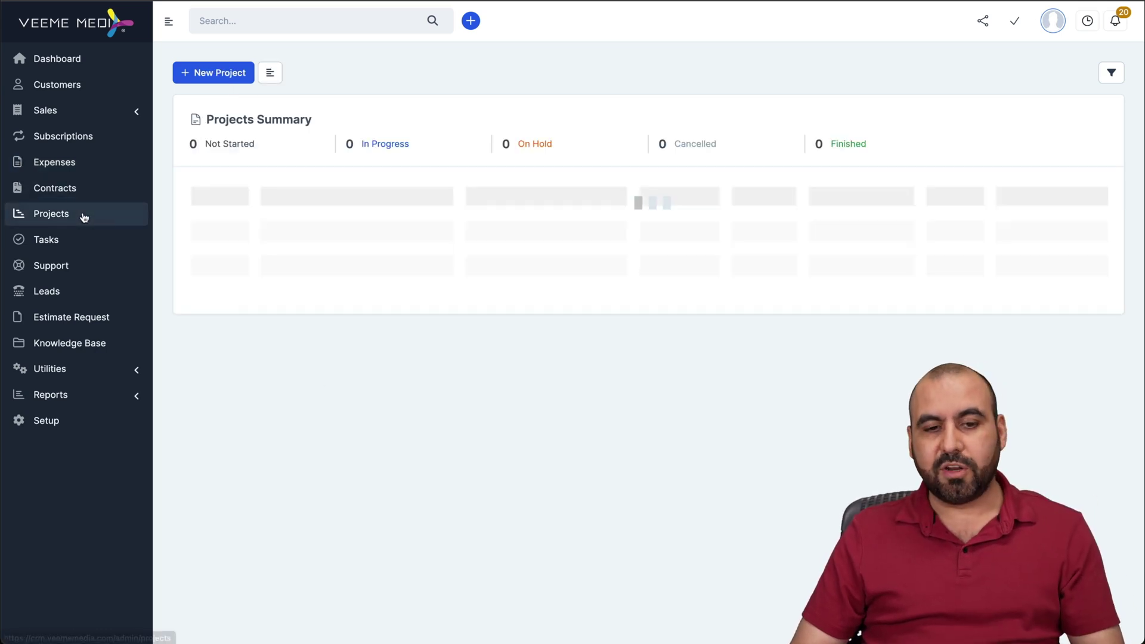
left_click(47, 239)
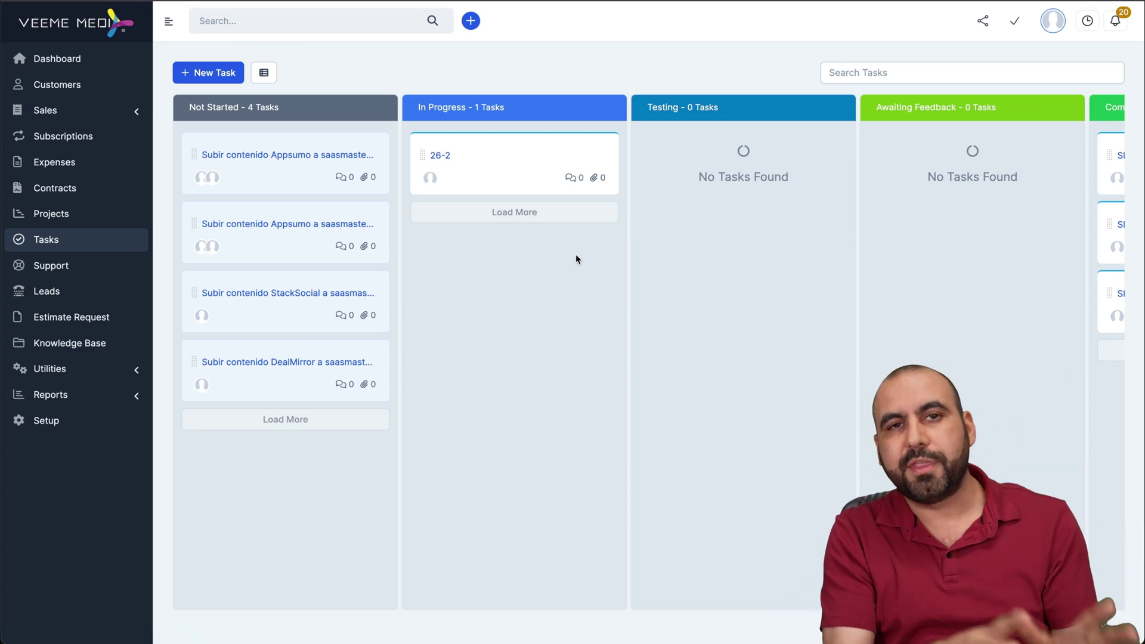
Check the support tickets, then open the Knowledge Base listing the 'Pago en linea' article.
left_click(87, 268)
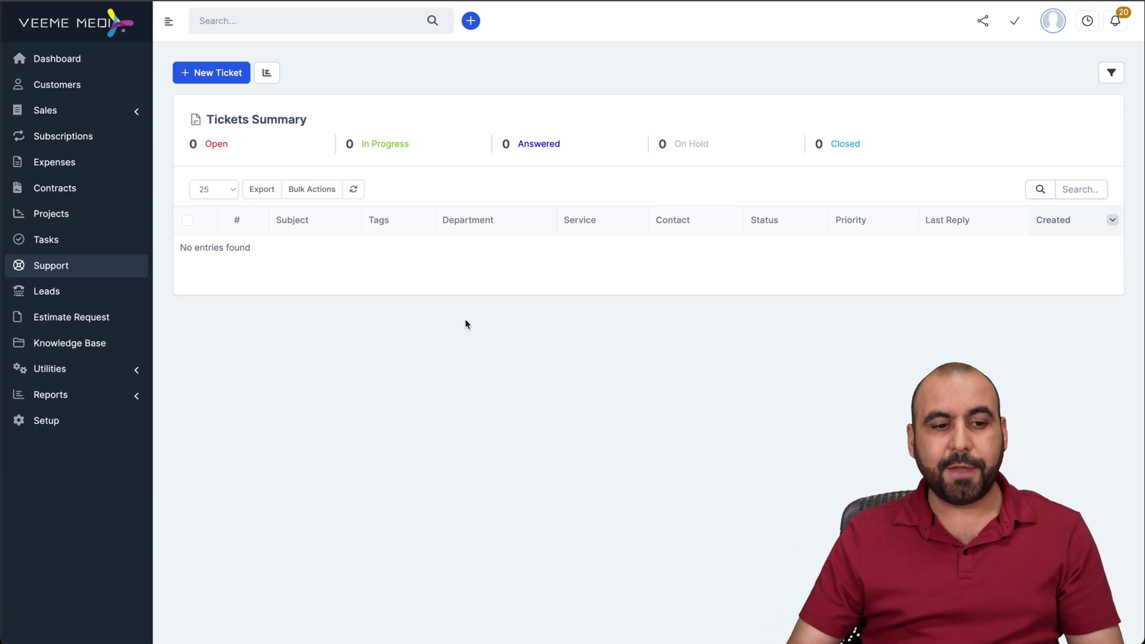
left_click(117, 345)
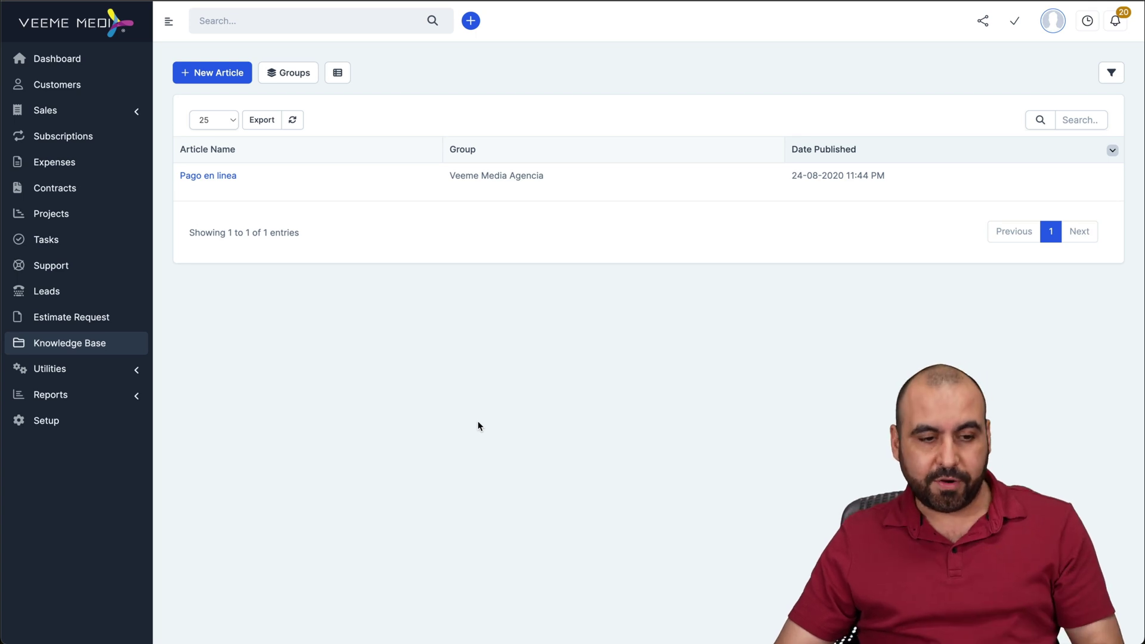
Expand the Utilities and Reports sidebar sections, then show the Setup menu.
left_click(49, 369)
scroll(106, 384, "down", 1)
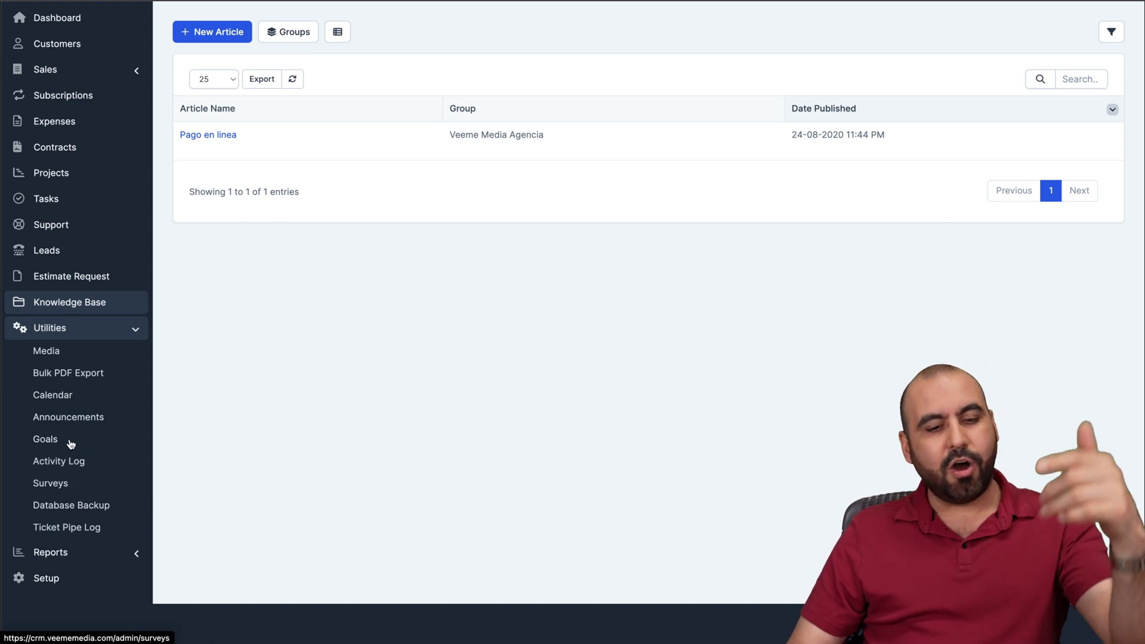
left_click(115, 550)
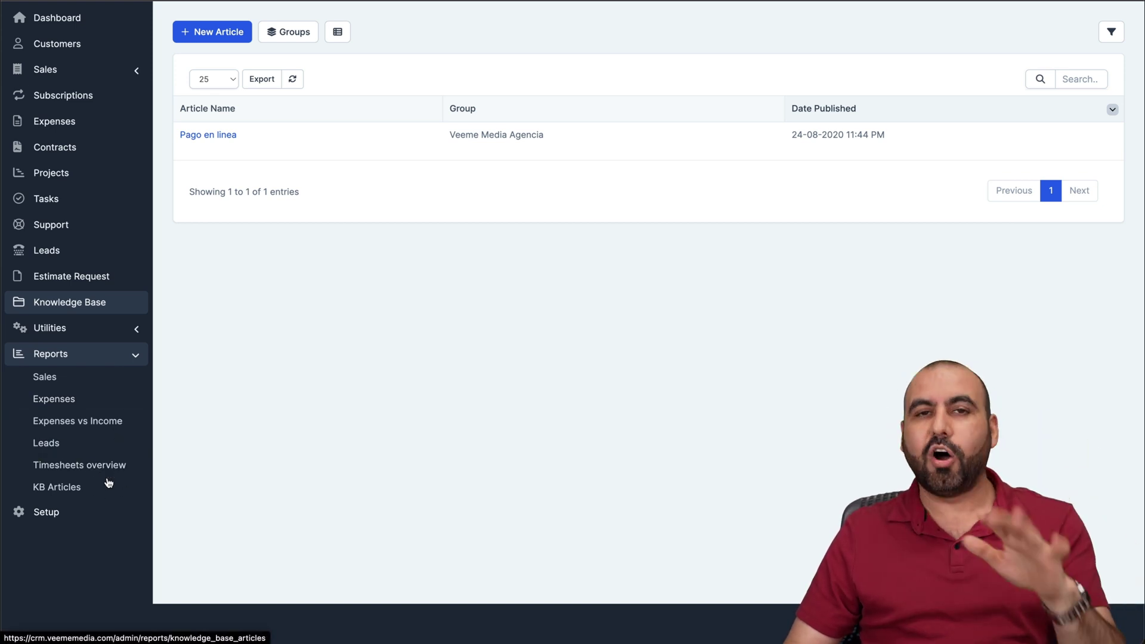
left_click(44, 513)
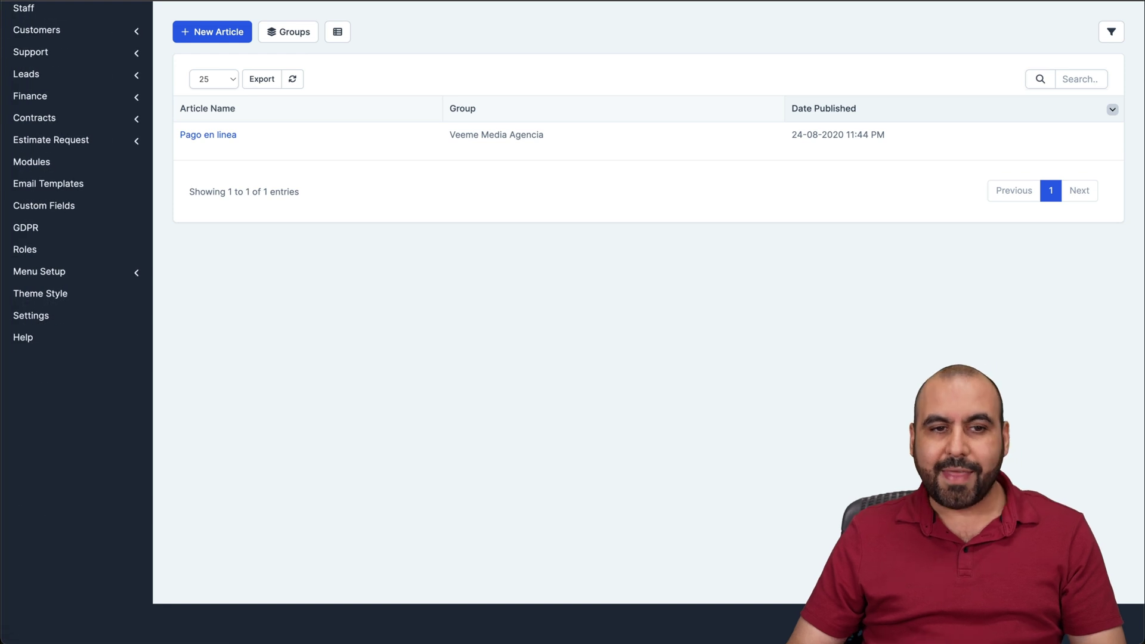